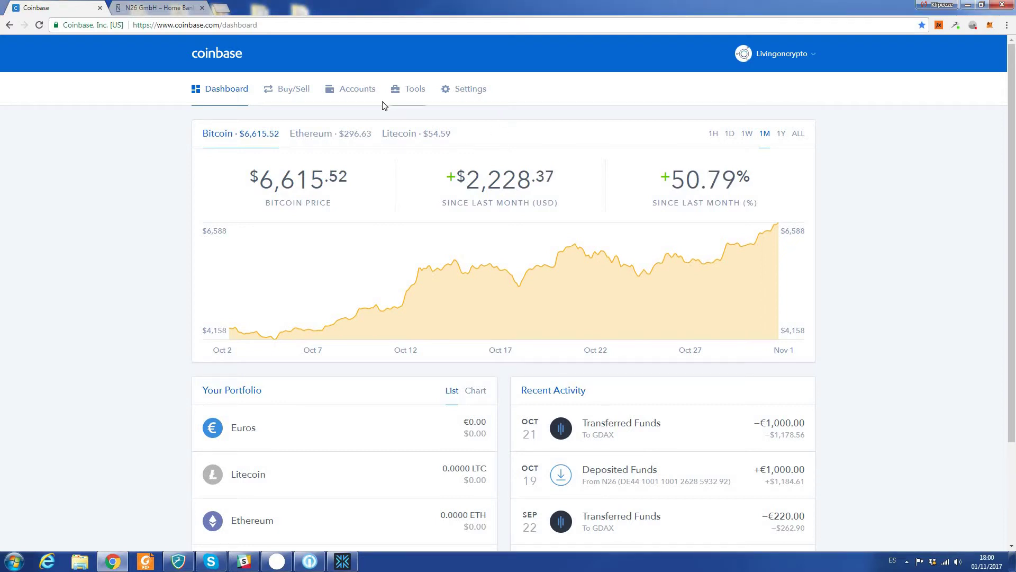
- Show all wallet accounts and scroll down to the EUR Wallet at €0.00
left_click(355, 94)
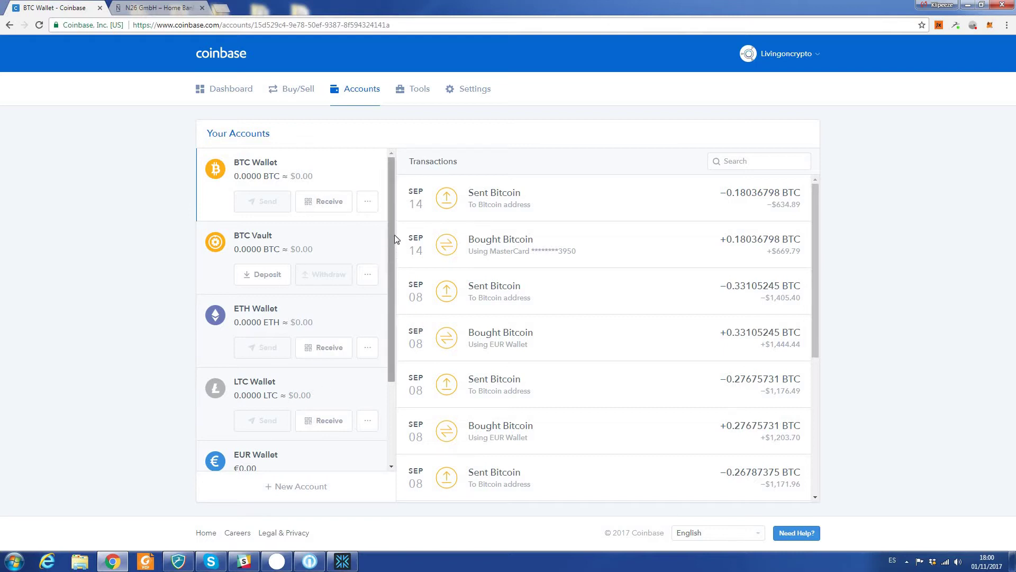
scroll(389, 233, "down", 2)
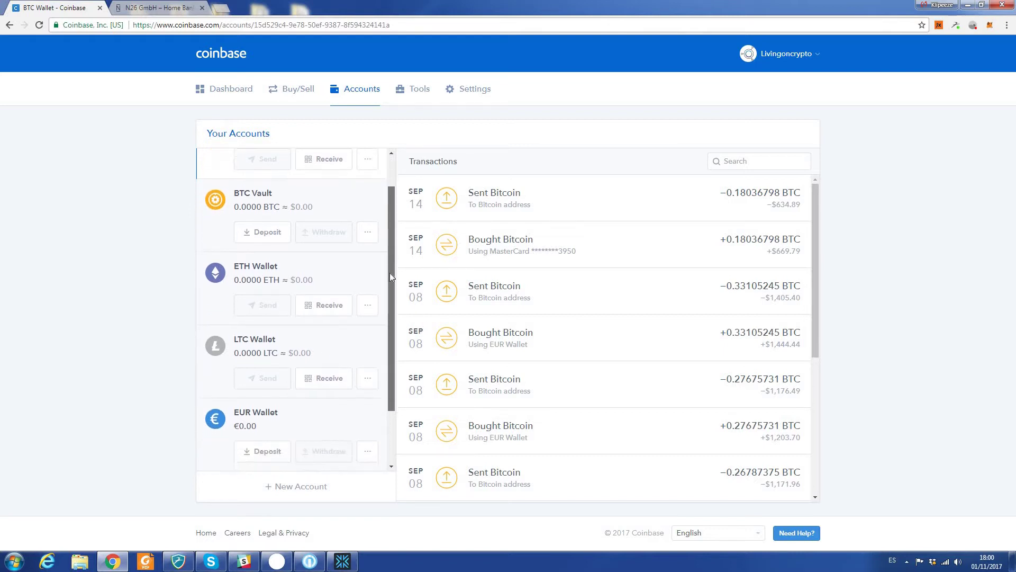
scroll(389, 307, "down", 1)
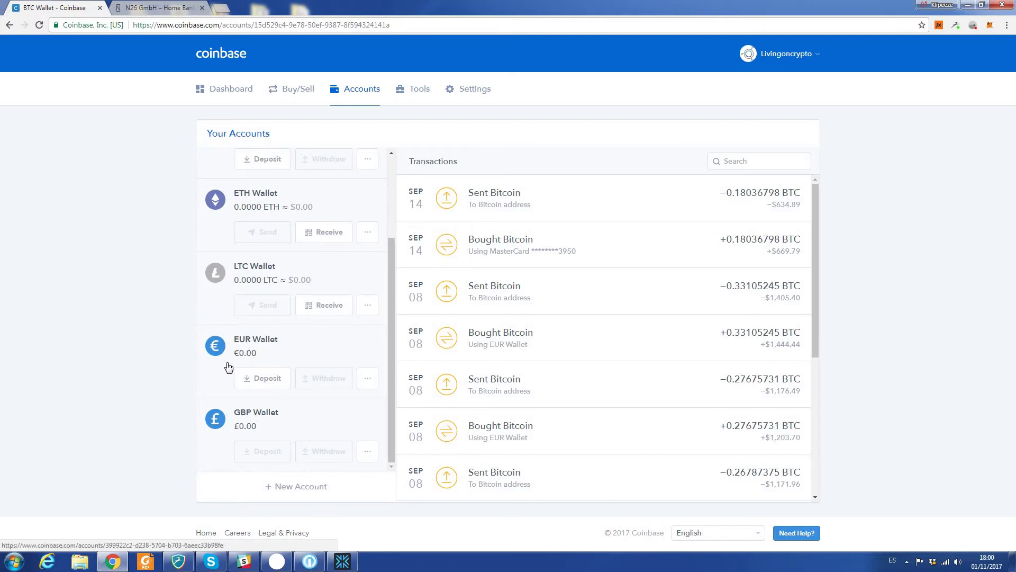
- Start a EUR Wallet deposit, copying and acknowledging the deposit reference number
left_click(266, 379)
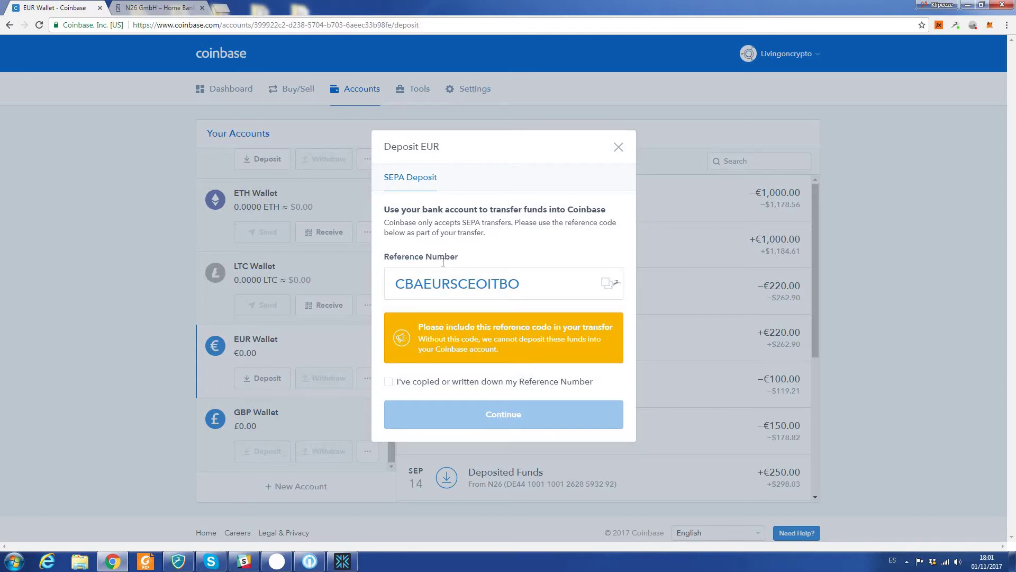
left_click(608, 285)
left_click(413, 385)
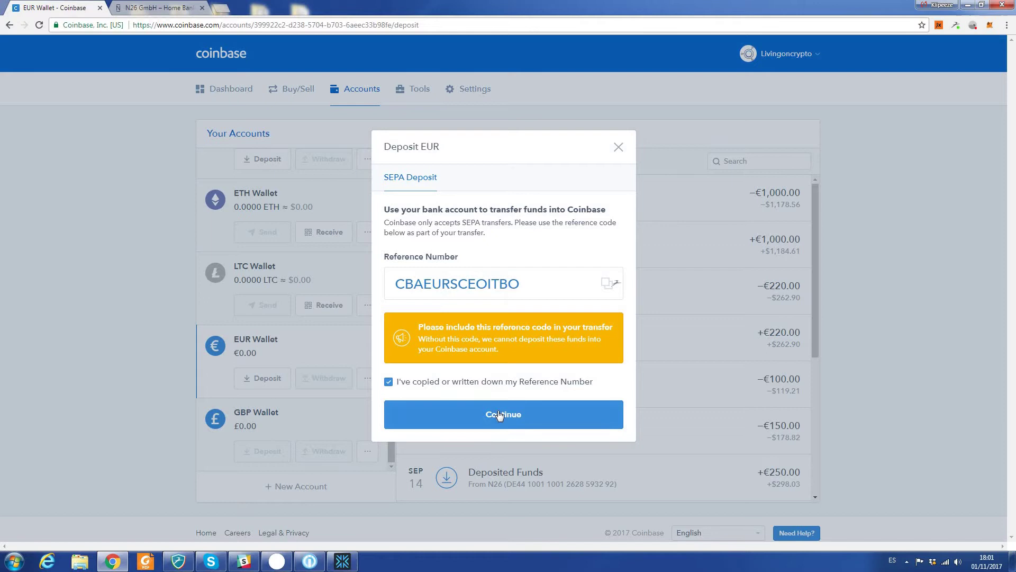
left_click(500, 417)
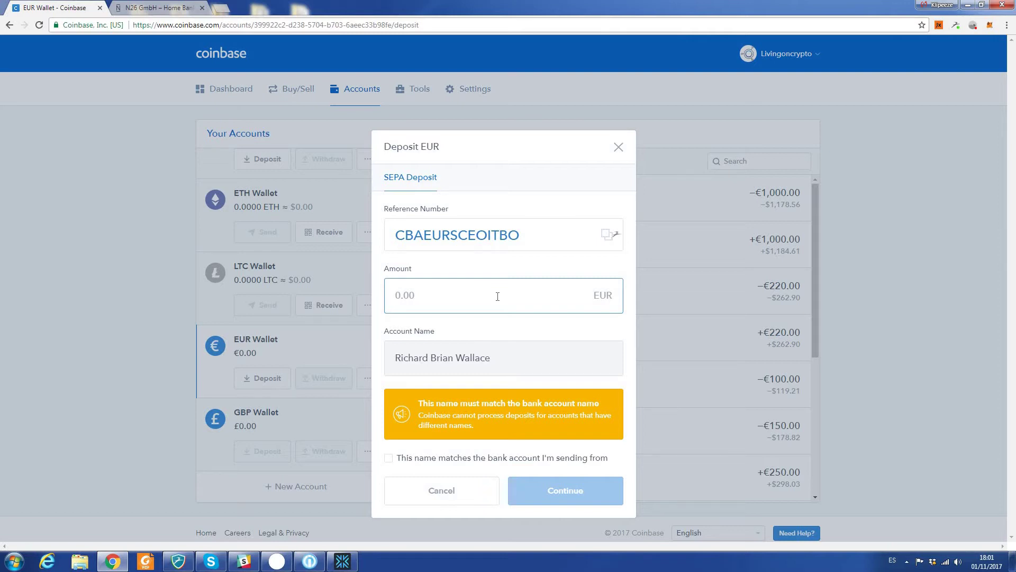
- Enter a €100 amount, confirm the name match, and show the recipient bank details
type("100")
left_click(502, 320)
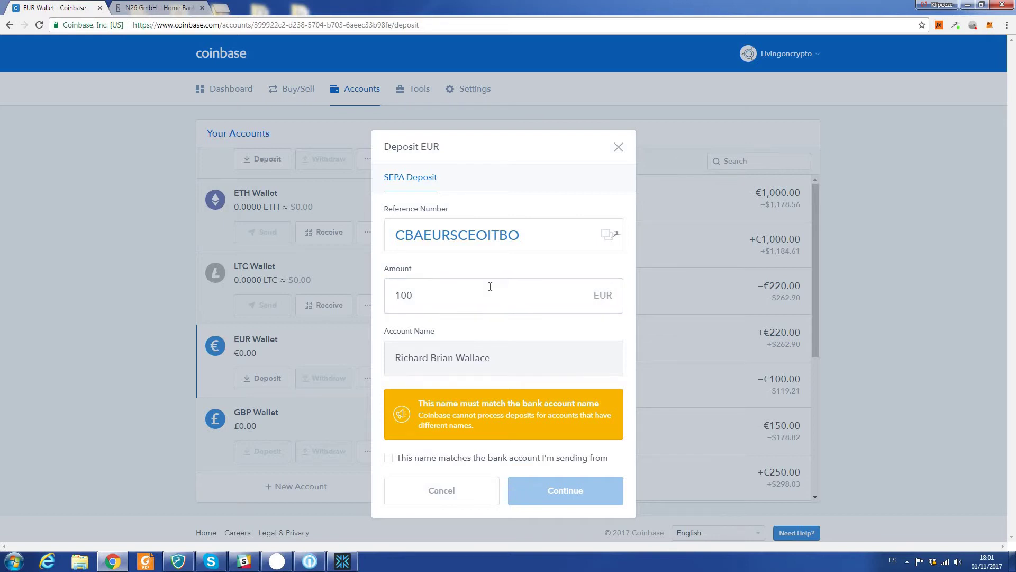
left_click(389, 458)
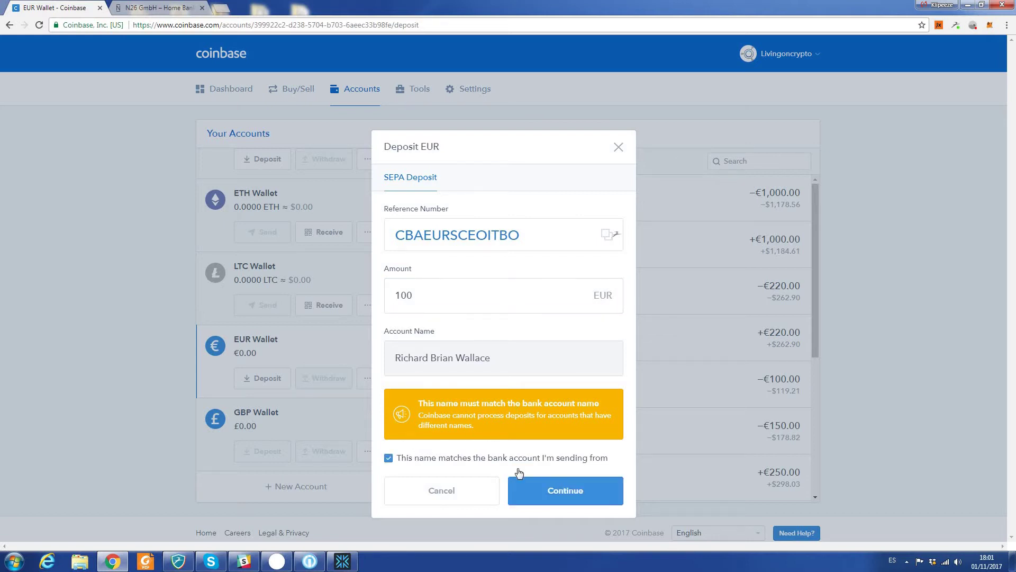
left_click(565, 491)
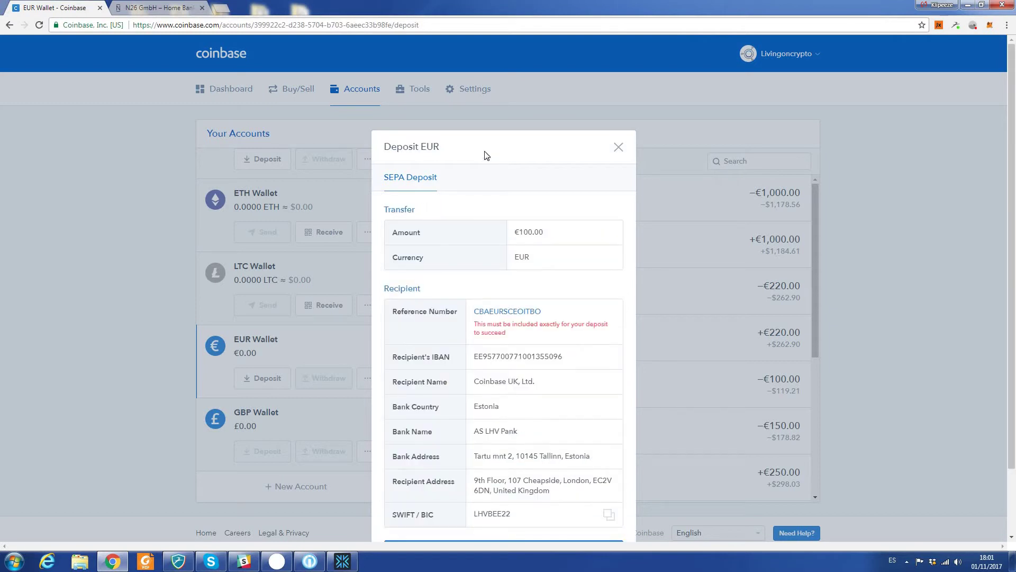
scroll(486, 155, "down", 1)
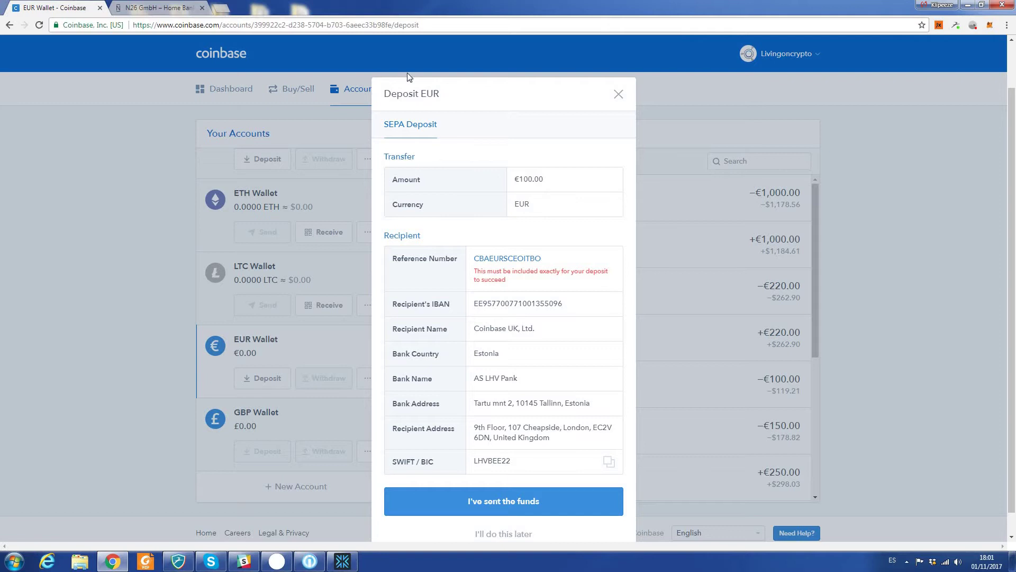
- In N26, fill the transfer with the saved Coinbase UK contact and verify its IBAN
left_click(163, 10)
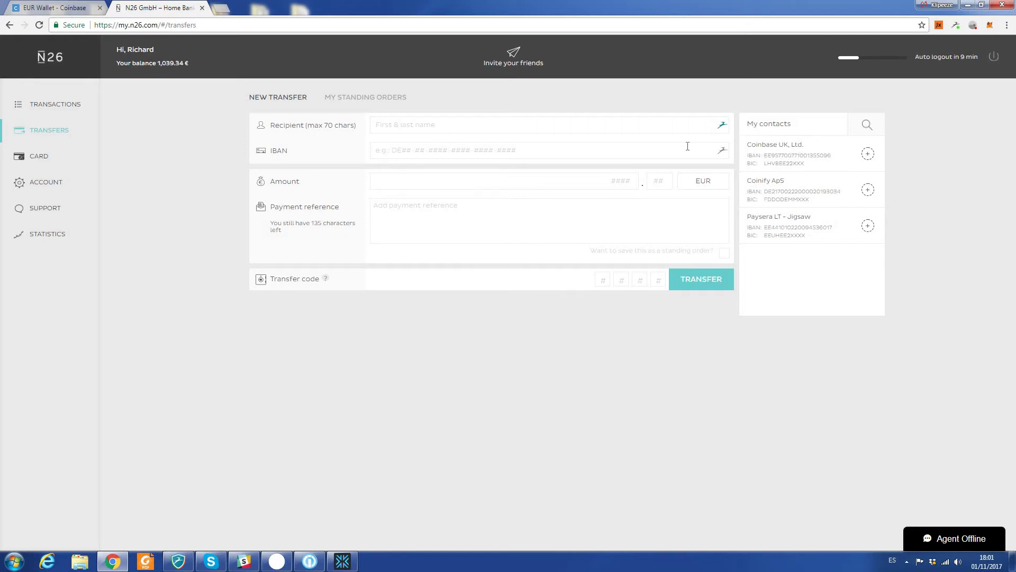
left_click(802, 155)
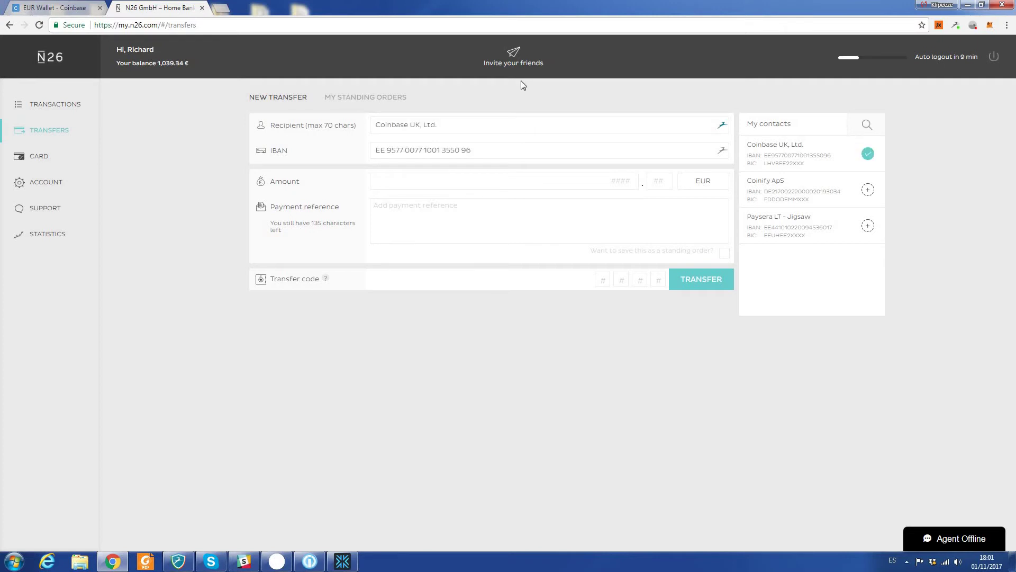
left_click(445, 126)
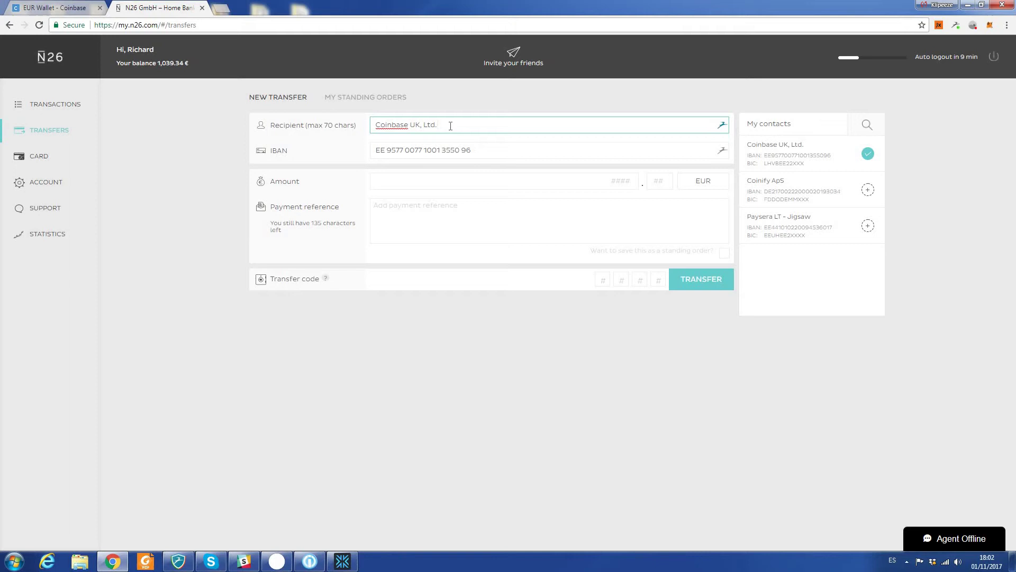
left_click(519, 149)
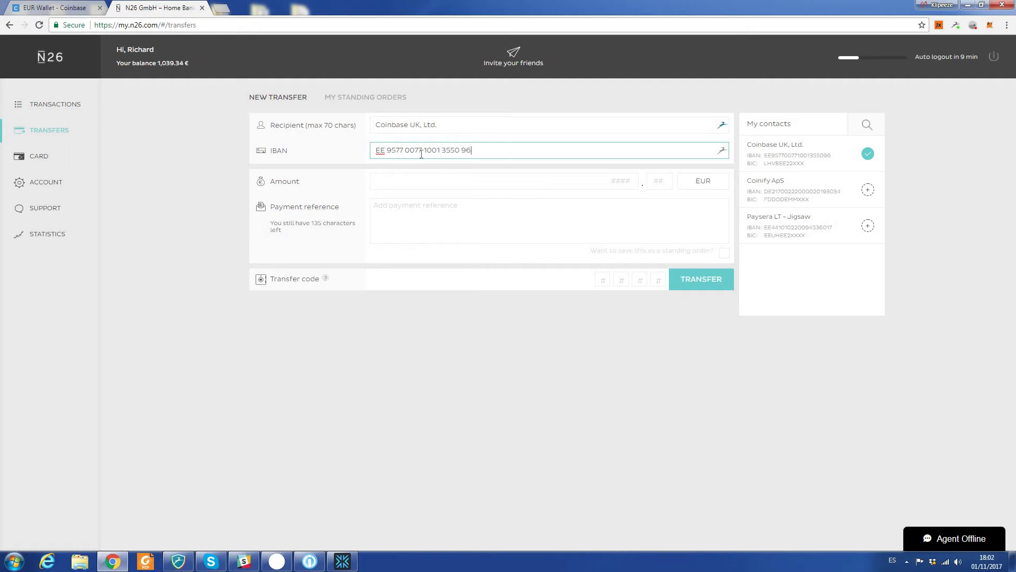
key("ctrl+a")
key("ctrl+shift+Tab")
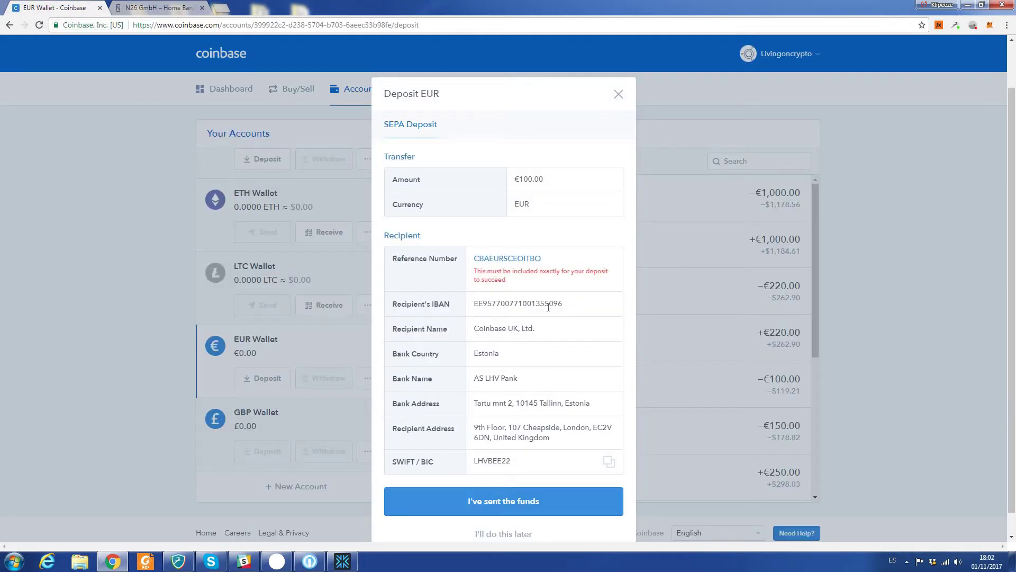
left_click(157, 7)
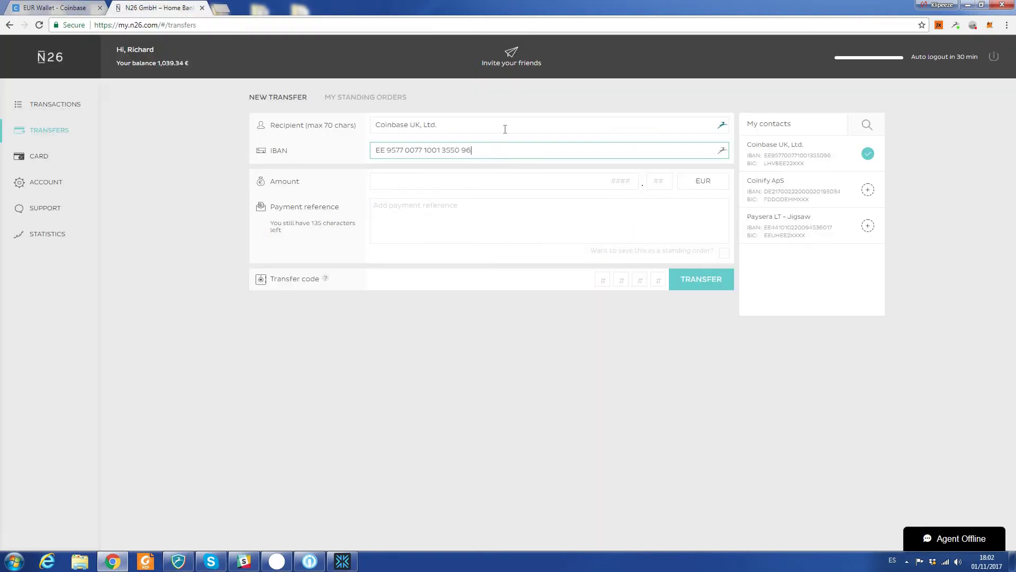
- Paste the Coinbase deposit reference as payment reference and set the amount to €100
left_click(412, 212)
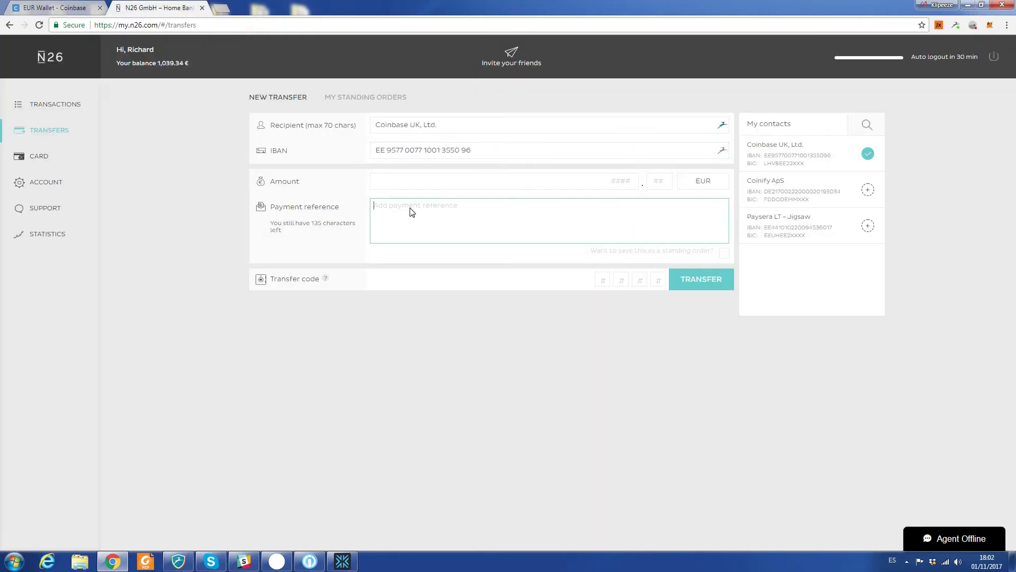
right_click(412, 212)
left_click(447, 273)
left_click(587, 182)
type("100")
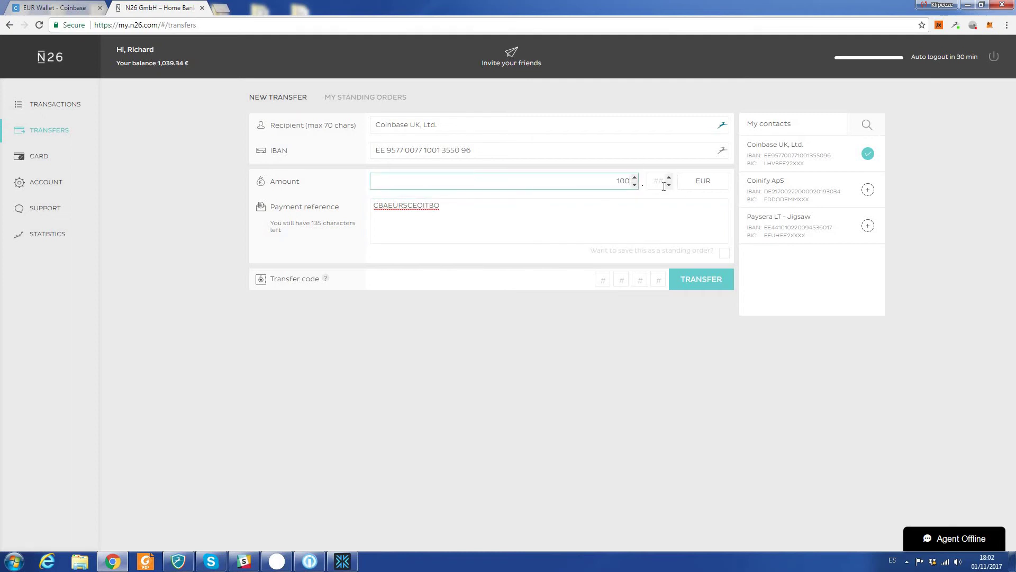
left_click(597, 241)
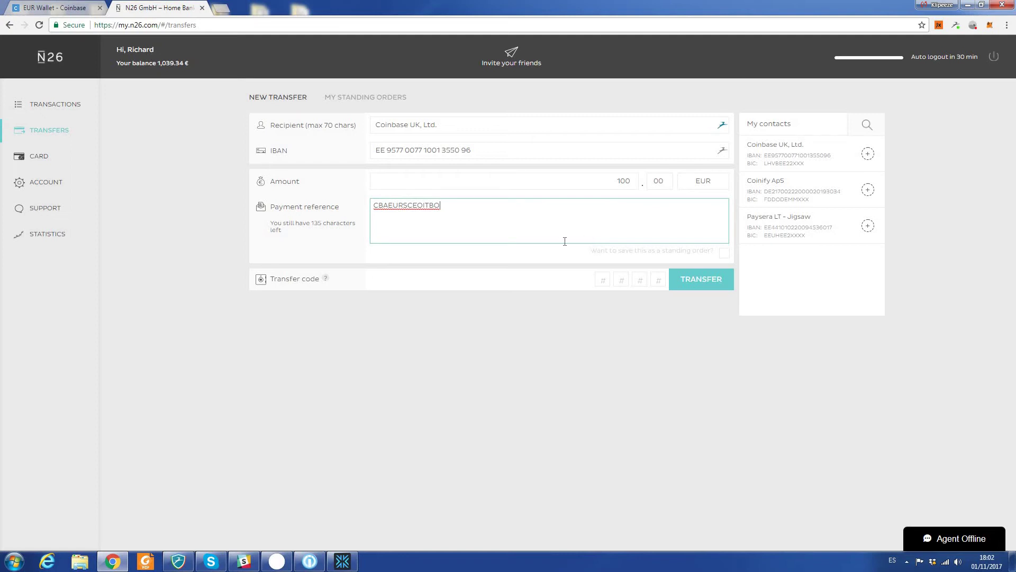
- Enter the transfer code, submit the €100 transfer, and acknowledge the phone confirmation notice
left_click(605, 279)
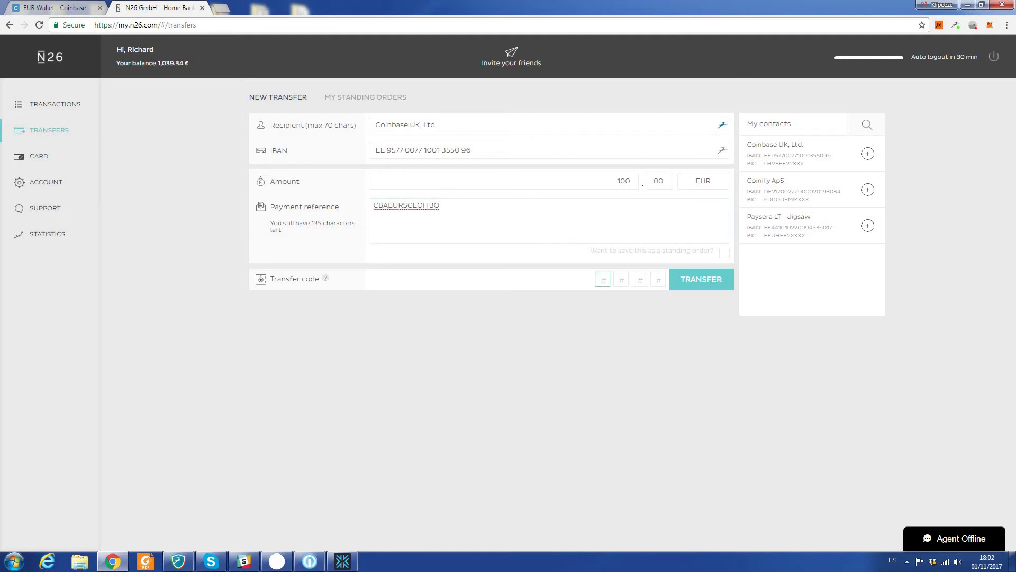
type("****")
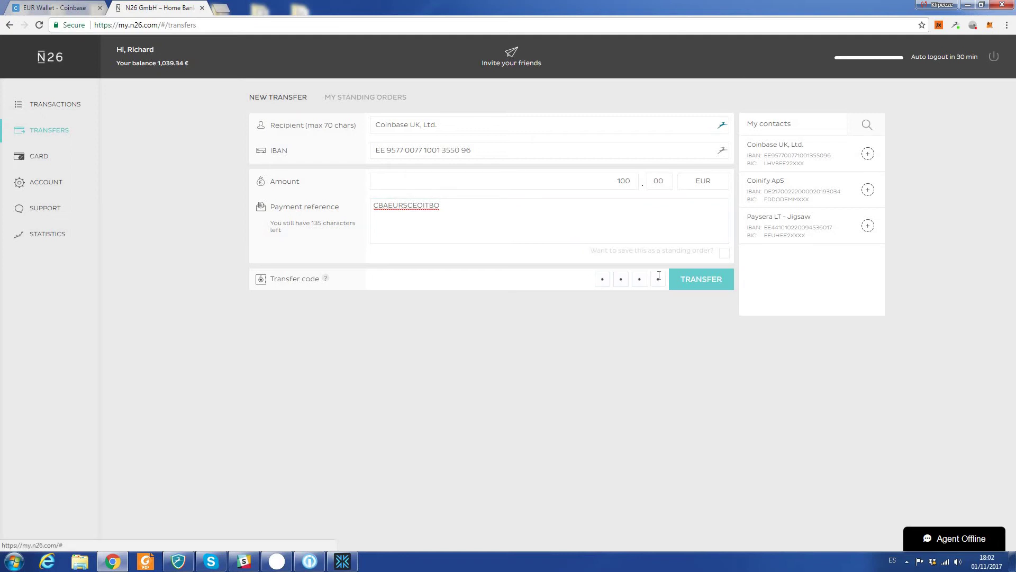
left_click(710, 284)
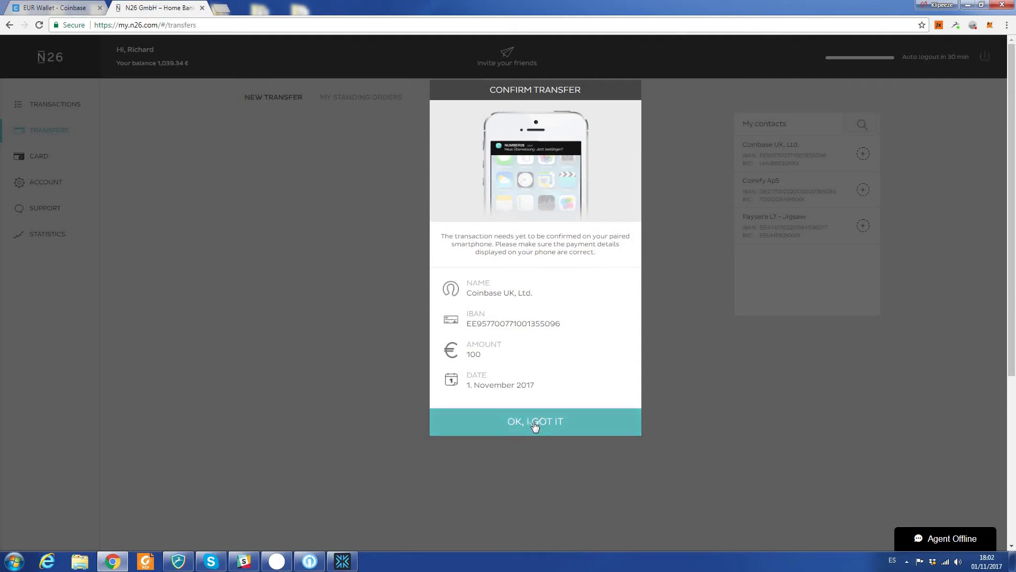
left_click(533, 421)
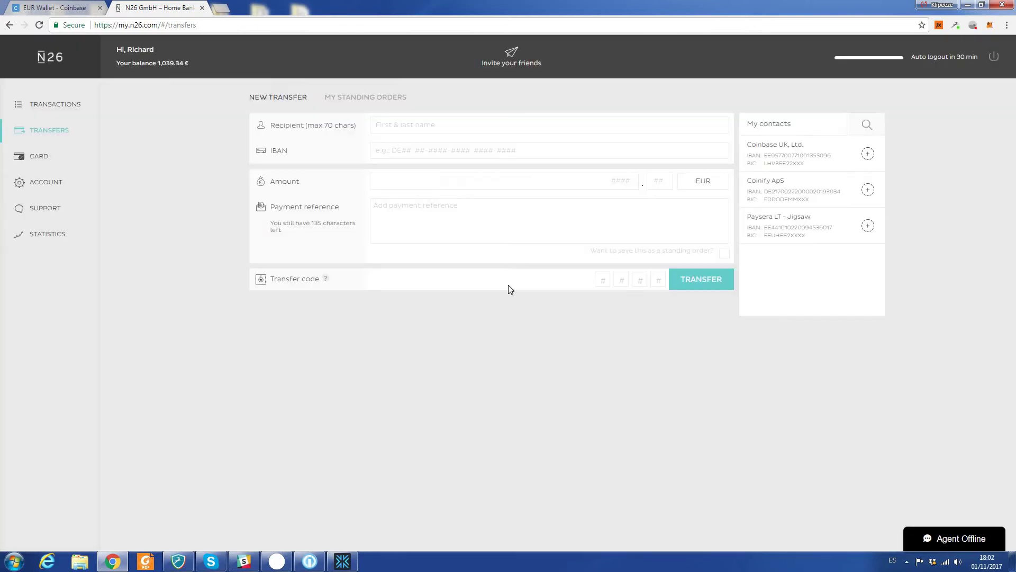
- Back in Coinbase, mark the €100 EUR deposit as sent and close the Deposit EUR dialog
left_click(67, 7)
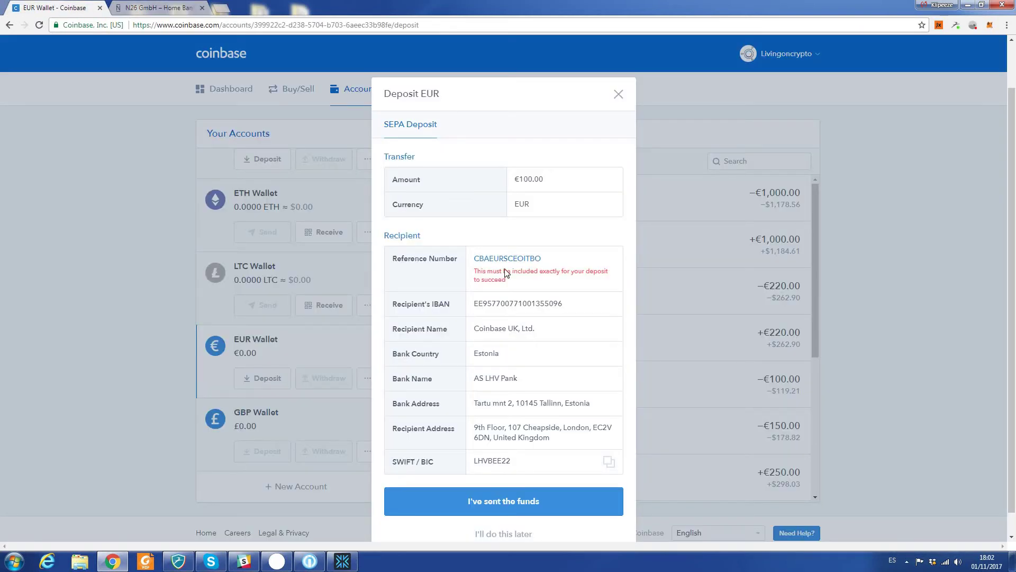
scroll(502, 286, "down", 1)
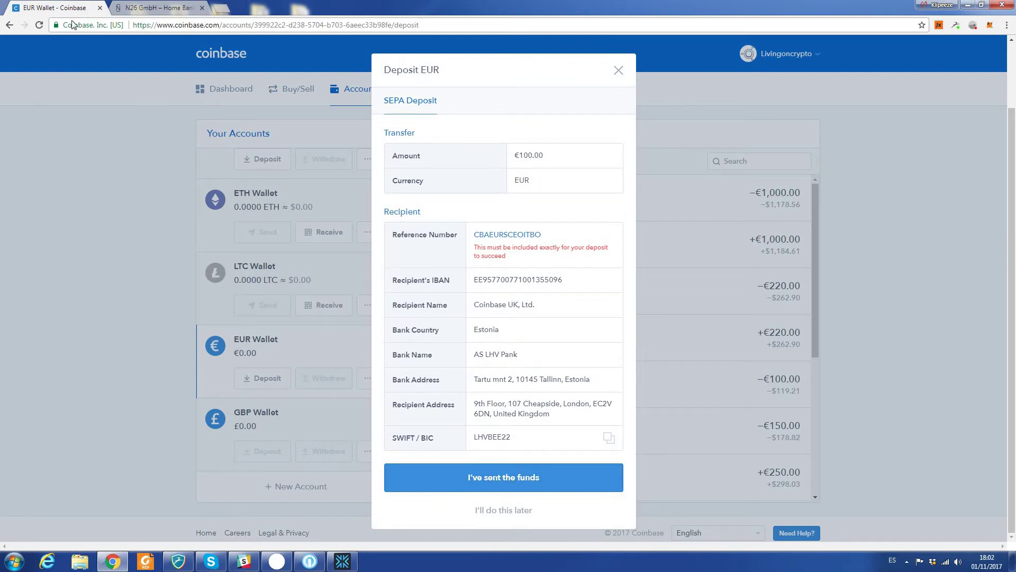
left_click(517, 478)
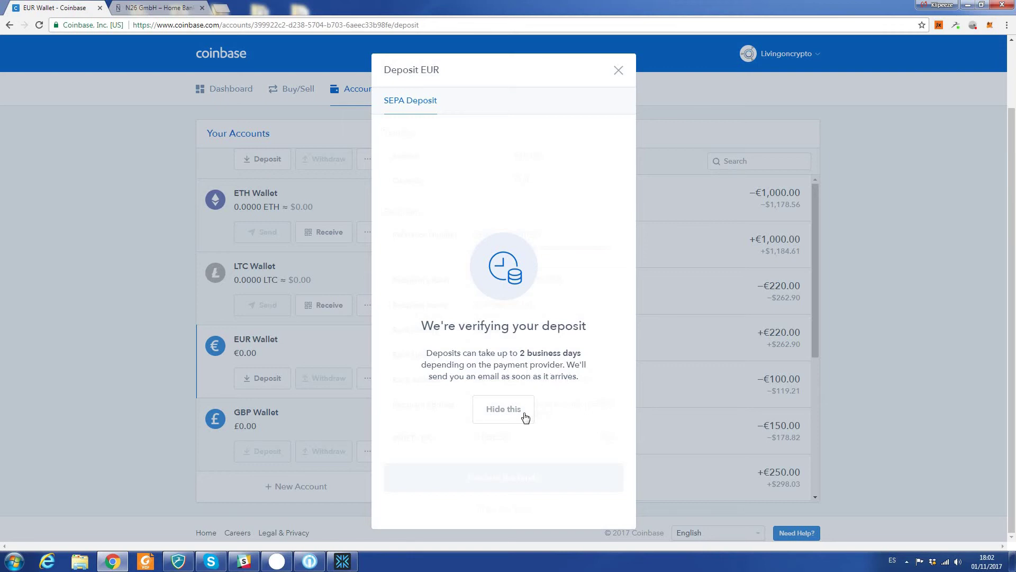
left_click(619, 70)
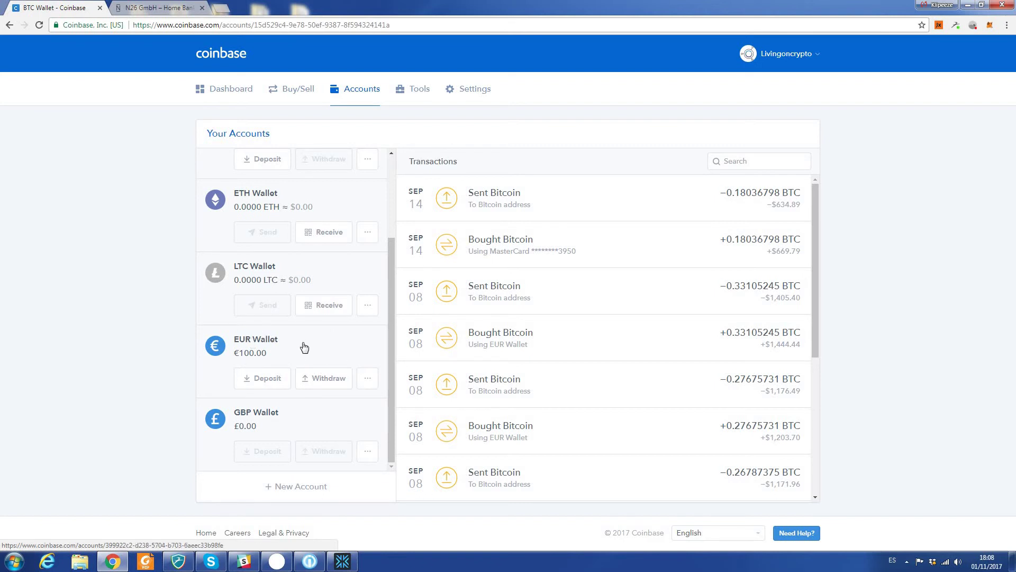
- On the Buy form, enter €100 of Bitcoin, keeping EUR Wallet as the payment method
left_click(293, 94)
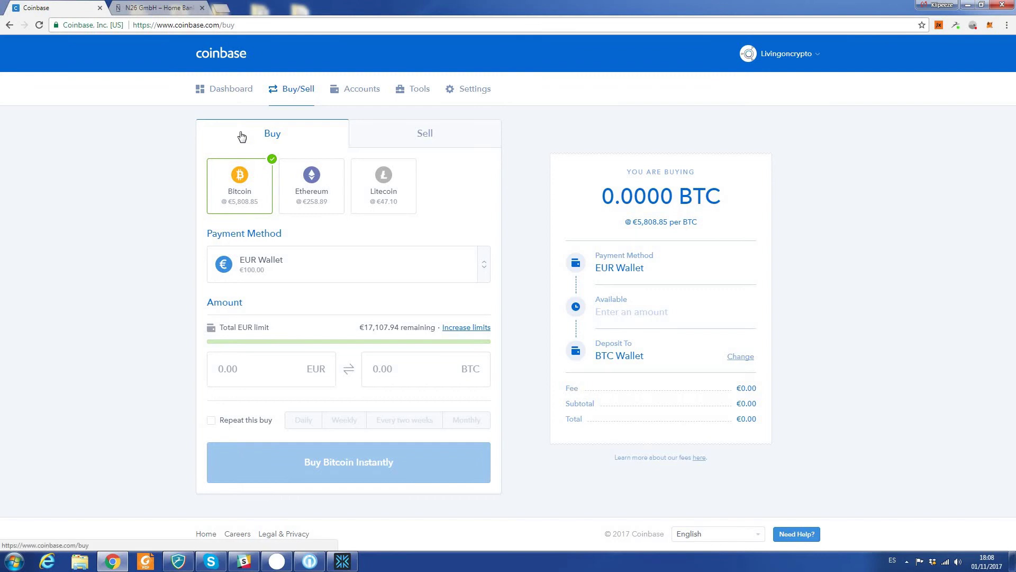
left_click(258, 370)
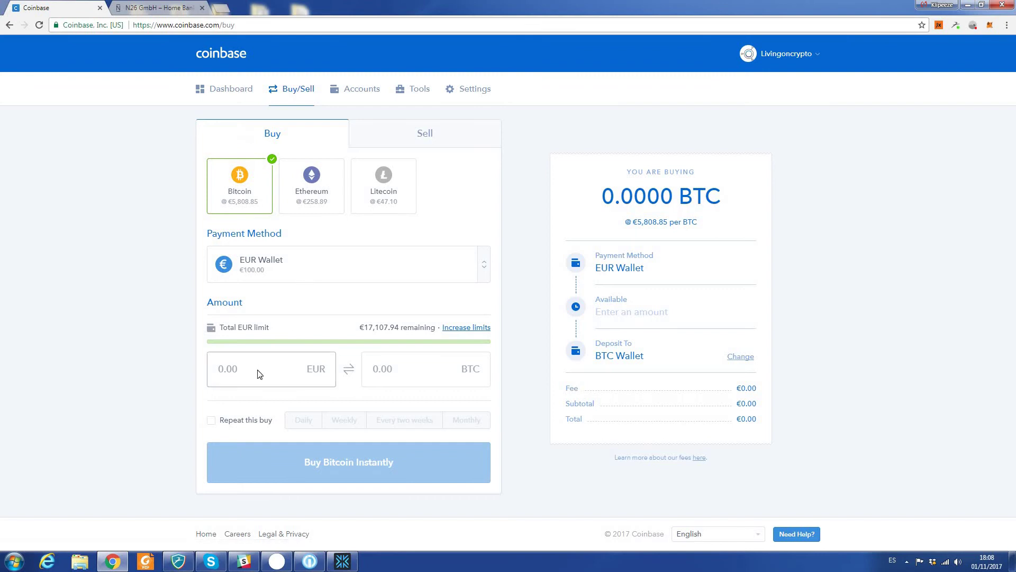
left_click(258, 371)
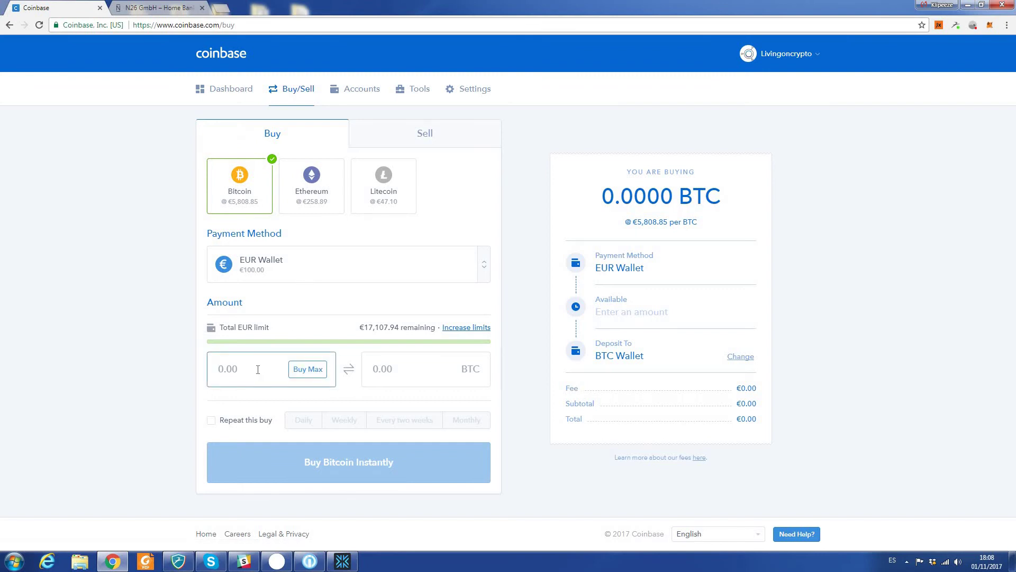
type("100")
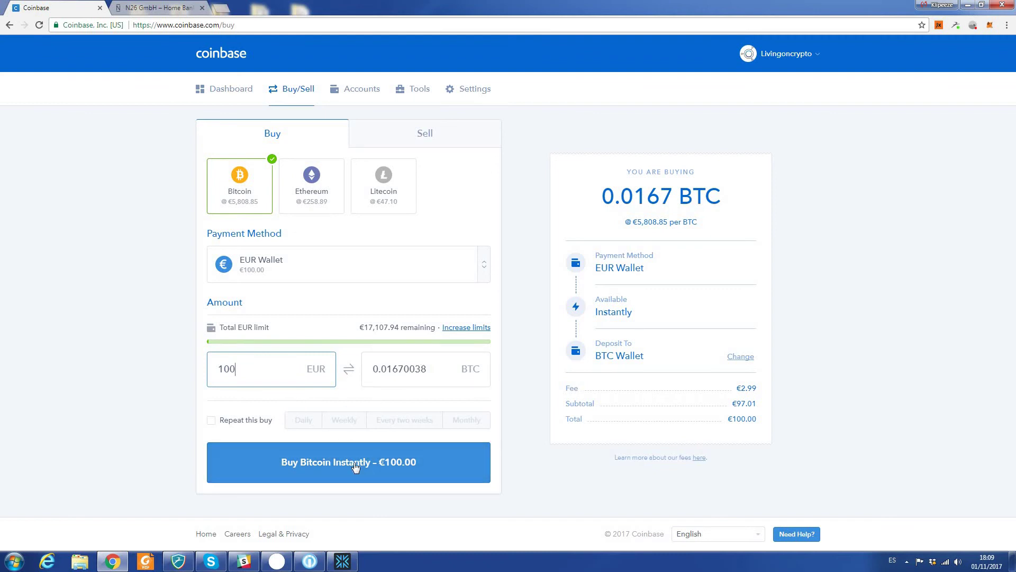
left_click(485, 269)
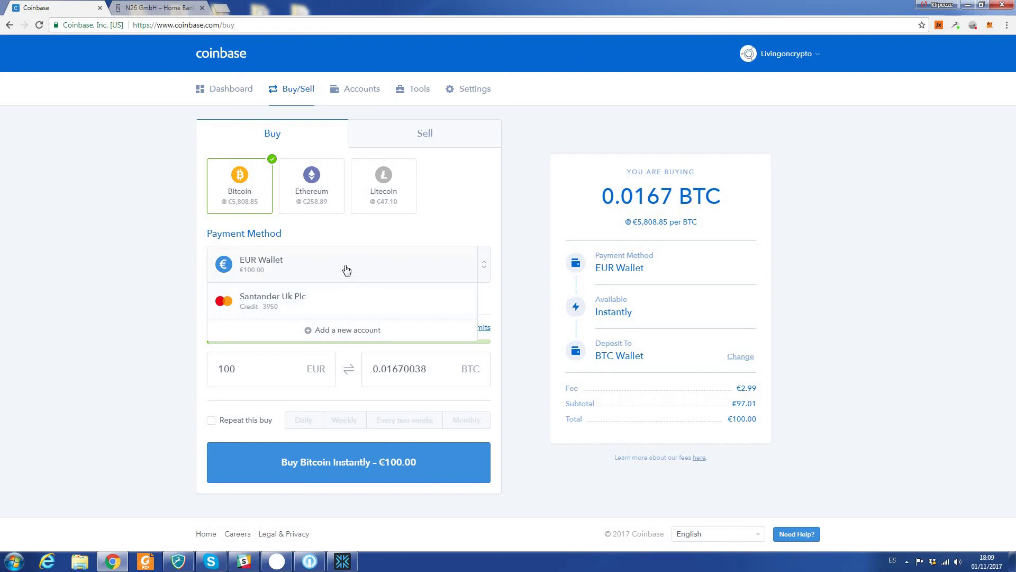
left_click(365, 270)
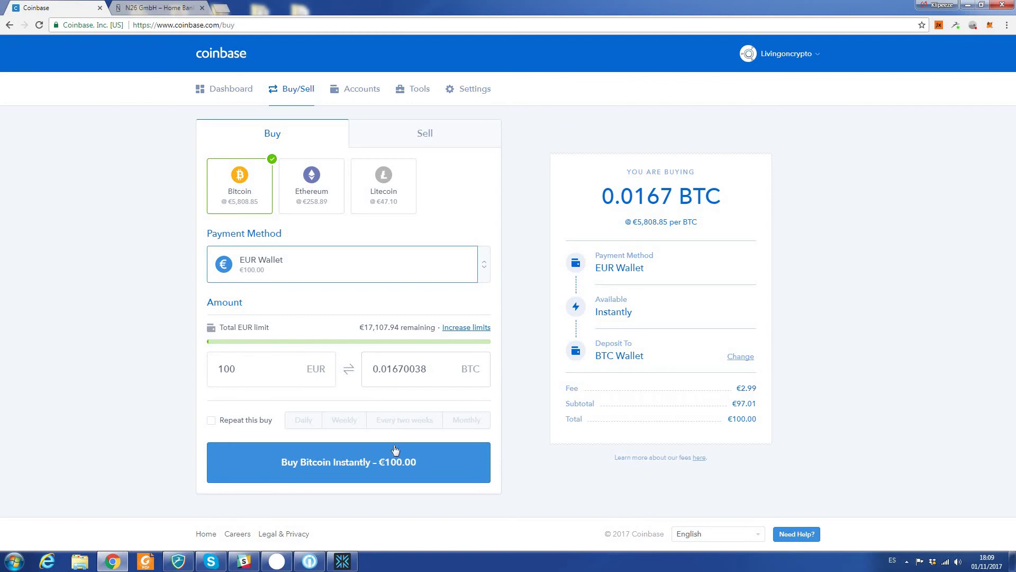
- Buy 0.0167 BTC instantly for €100.00 and confirm the purchase
left_click(351, 466)
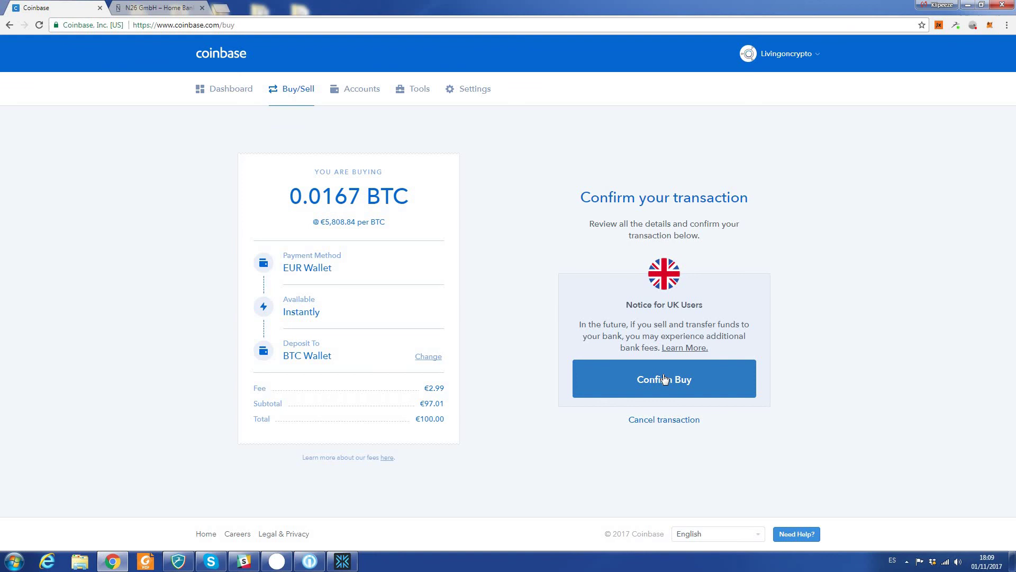
left_click(664, 378)
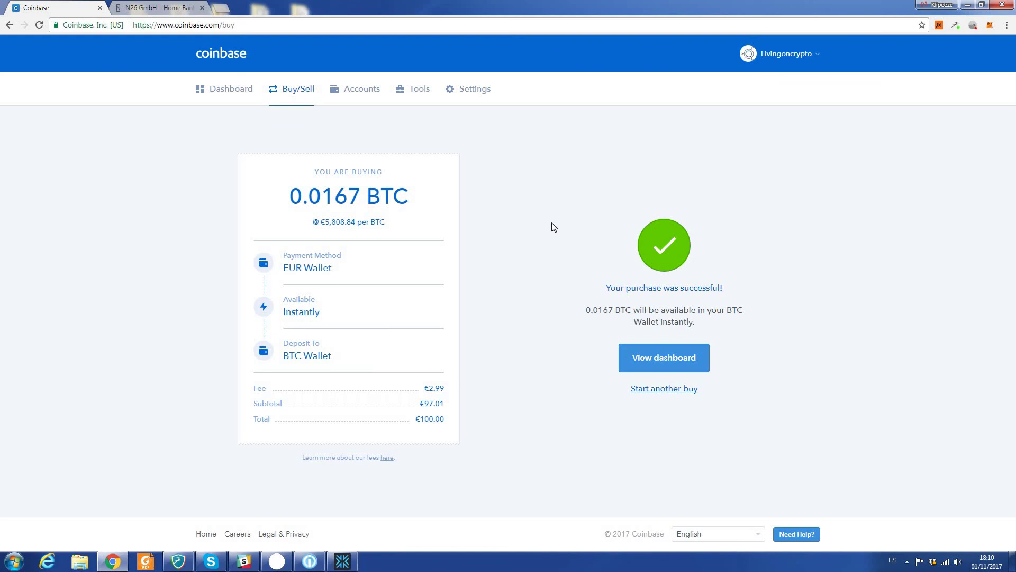
- Go to the dashboard and scroll to the portfolio showing 0.0167 BTC and recent activity
left_click(672, 362)
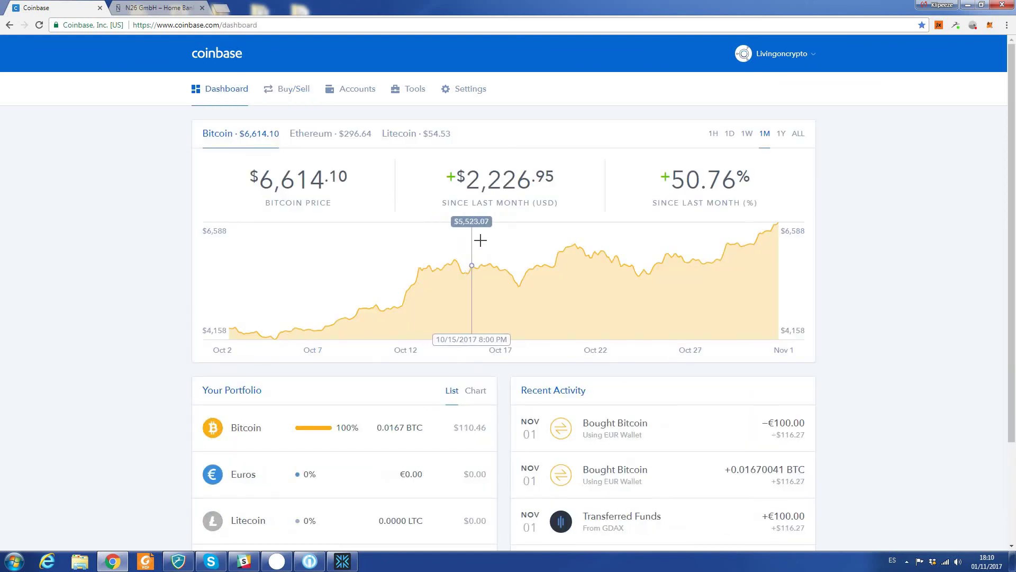
scroll(479, 242, "down", 1)
scroll(481, 244, "down", 1)
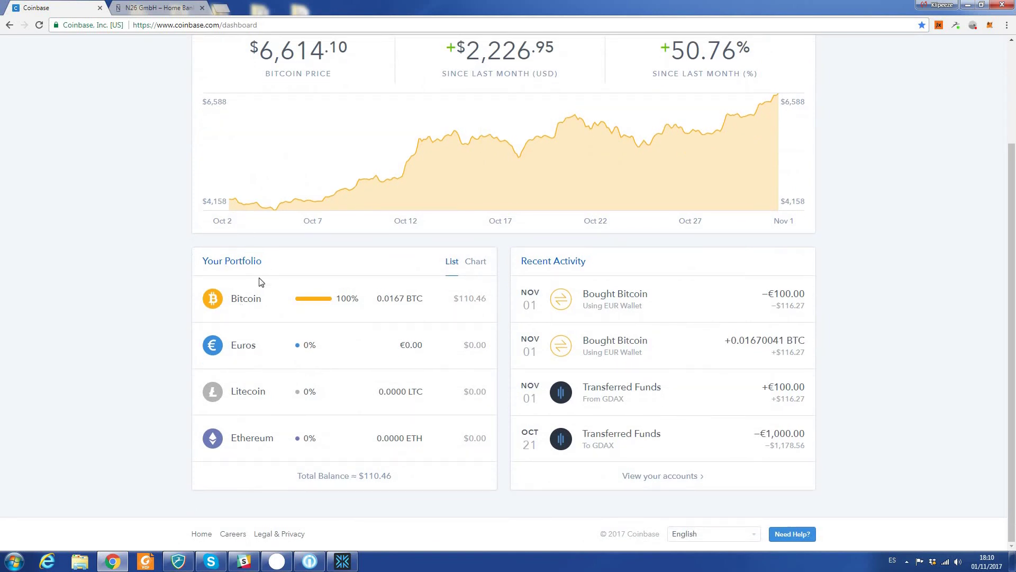